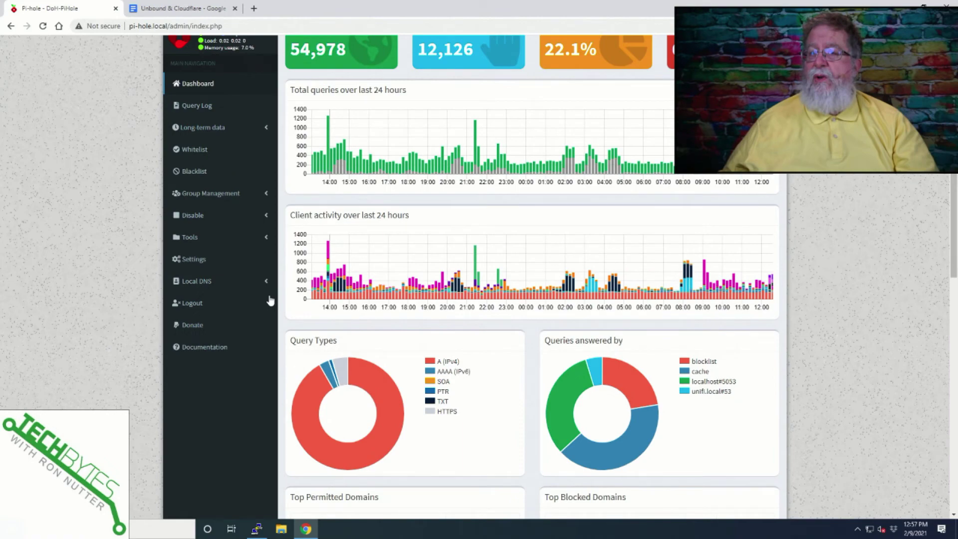
# Replace Pi-hole's 127.0.0.1#5053 upstream with Google (ECS) IPv4 in the DNS settings and save
pyautogui.click(194, 264)
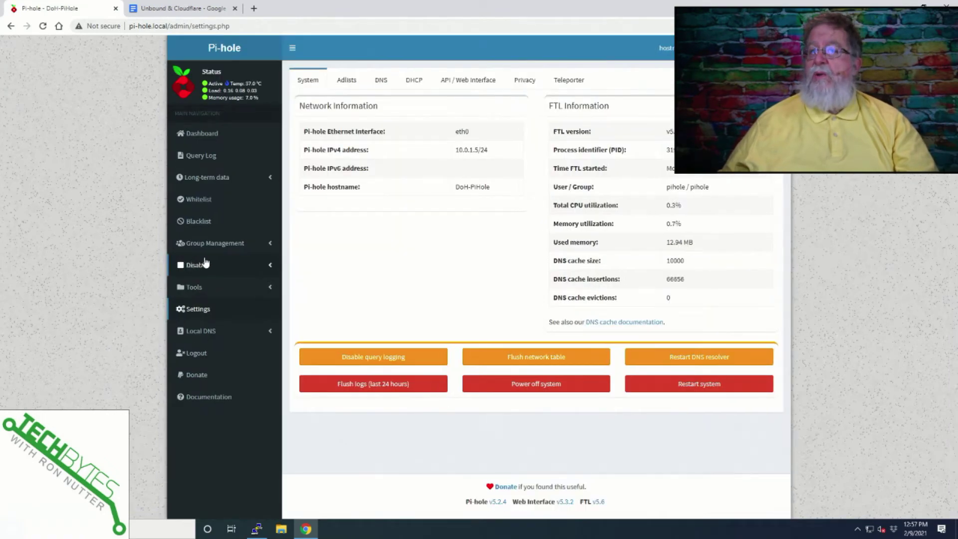
pyautogui.click(377, 80)
pyautogui.click(305, 153)
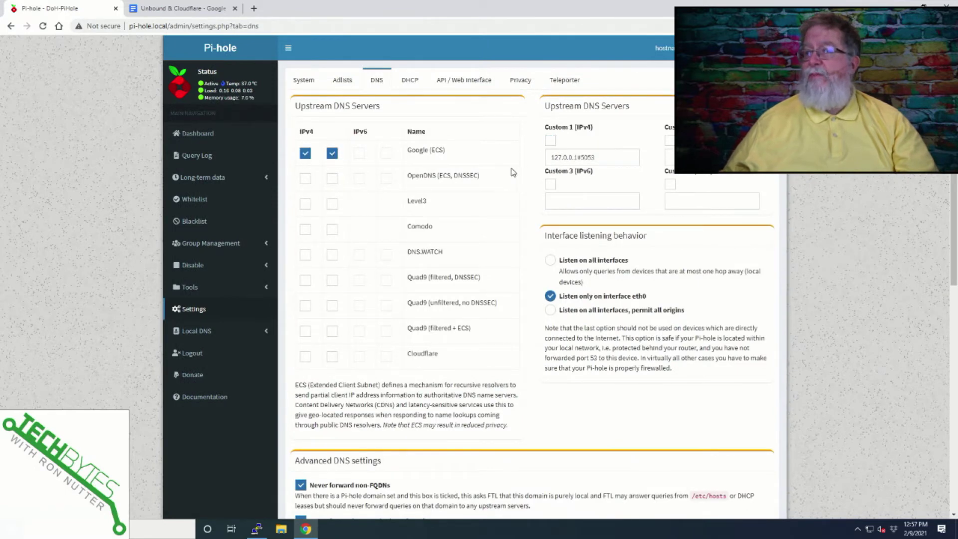
pyautogui.scroll(-10, 516, 165)
pyautogui.click(761, 443)
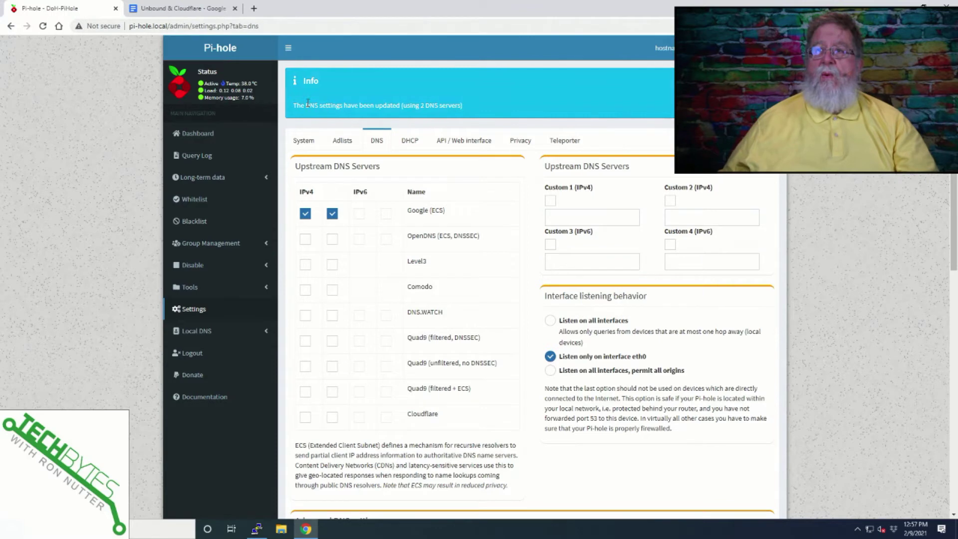
pyautogui.click(255, 9)
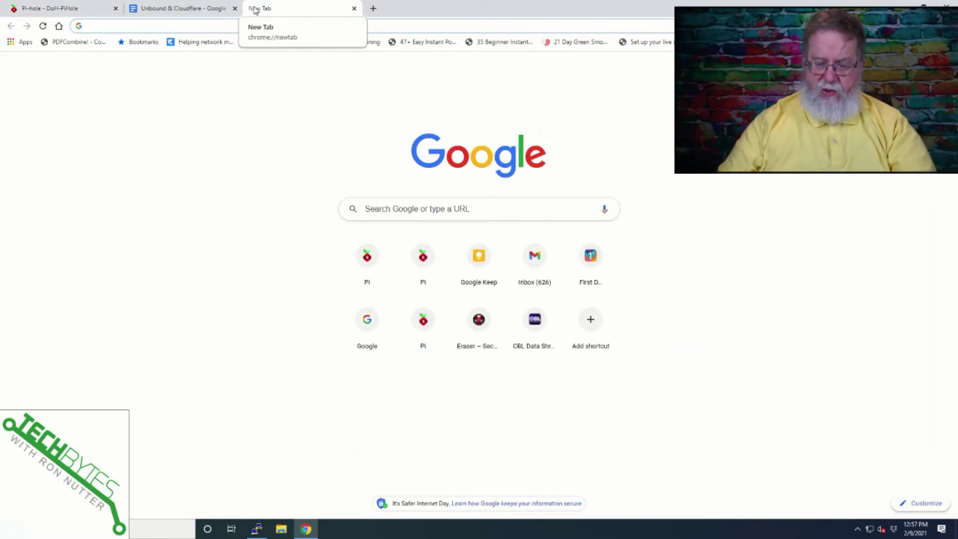
# Load cnet.com to confirm browsing works, then return to the Unbound & Cloudflare notes
pyautogui.write('cnet.com')
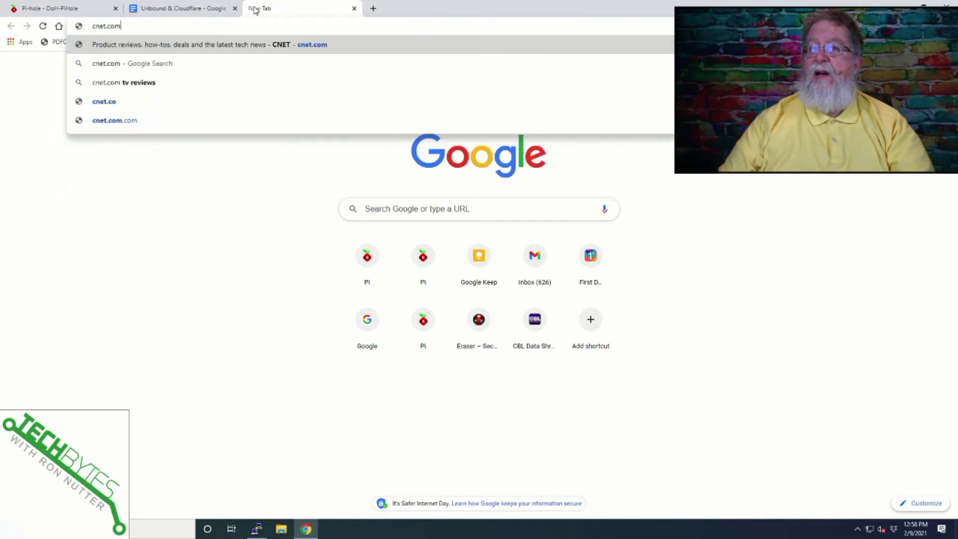
pyautogui.press('Return')
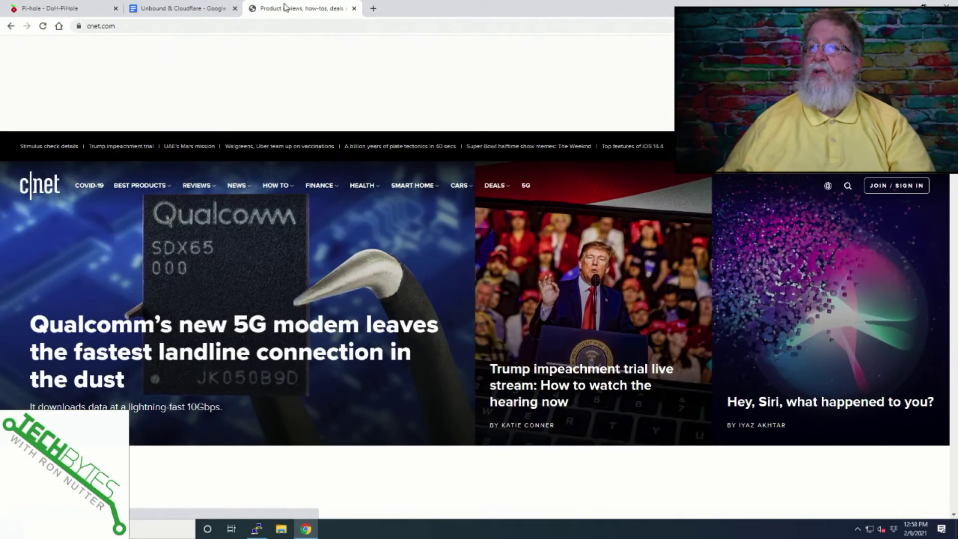
pyautogui.click(353, 9)
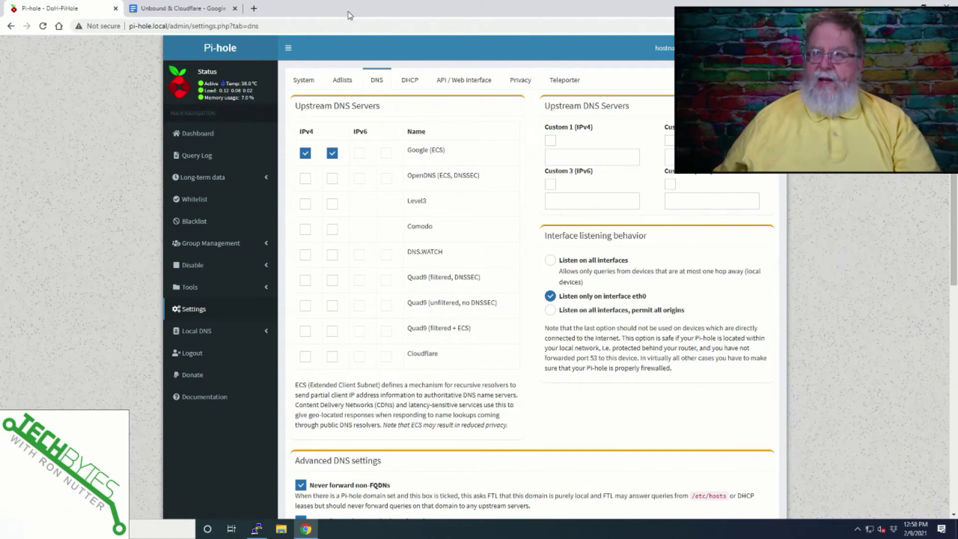
pyautogui.click(187, 11)
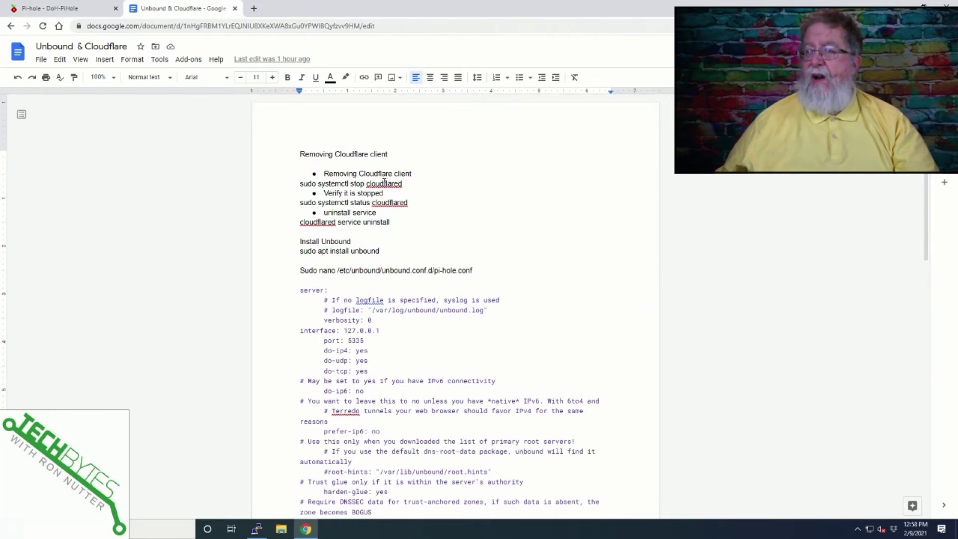
# Copy 'sudo systemctl stop cloudflared' from the notes and run it on the Pi
pyautogui.moveTo(408, 183); pyautogui.dragTo(309, 182)
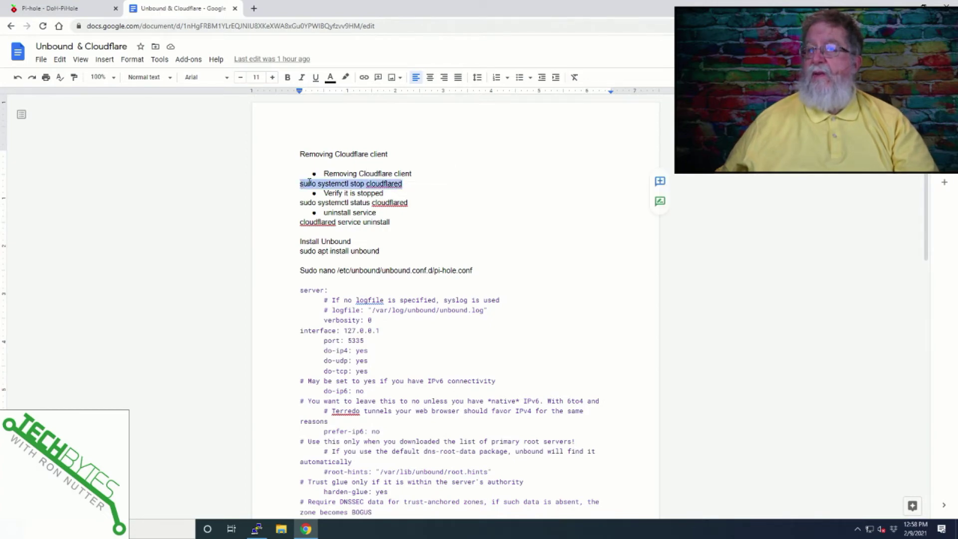
pyautogui.rightClick(310, 182)
pyautogui.click(334, 208)
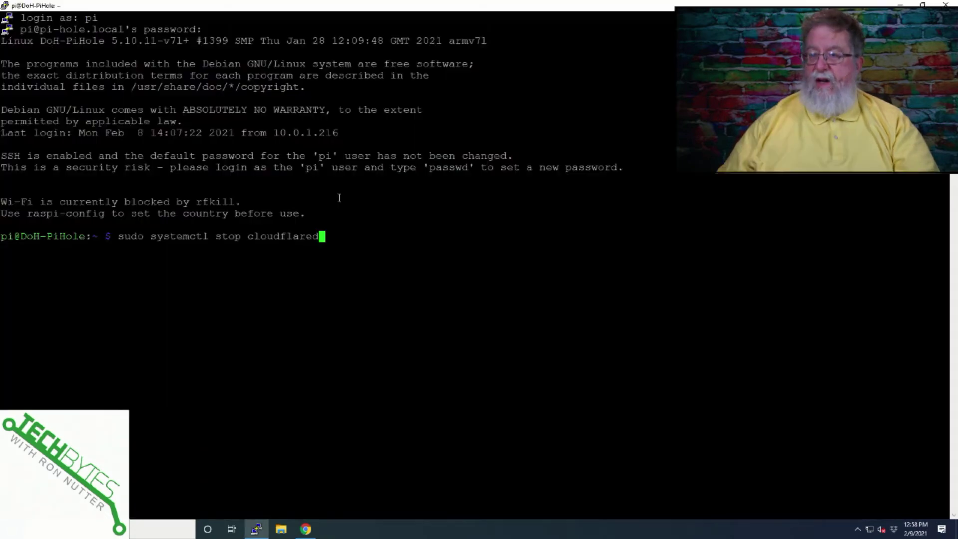
pyautogui.press('Return')
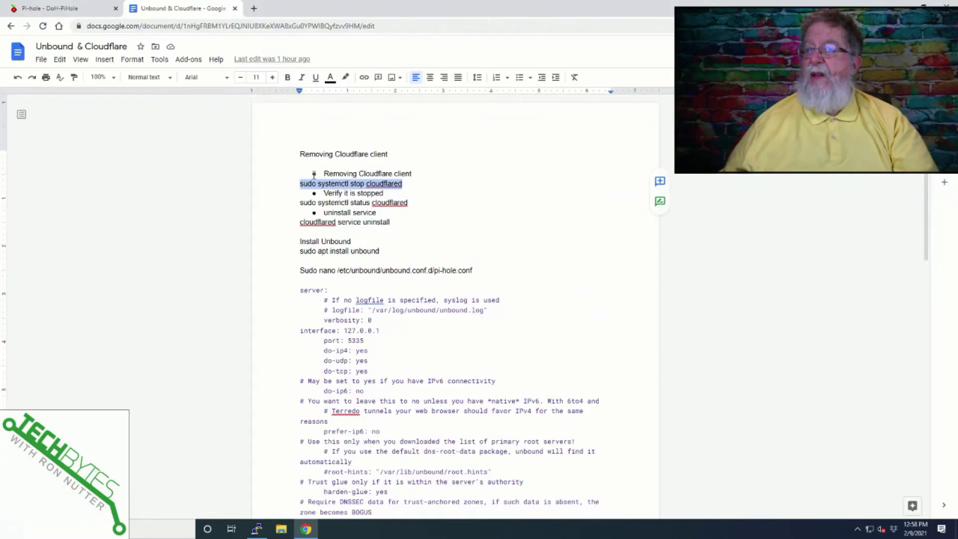
# Copy 'sudo systemctl status cloudflared' from the notes and paste it at the terminal prompt
pyautogui.moveTo(408, 203); pyautogui.dragTo(300, 206)
pyautogui.hotkey('ctrl', 'c')
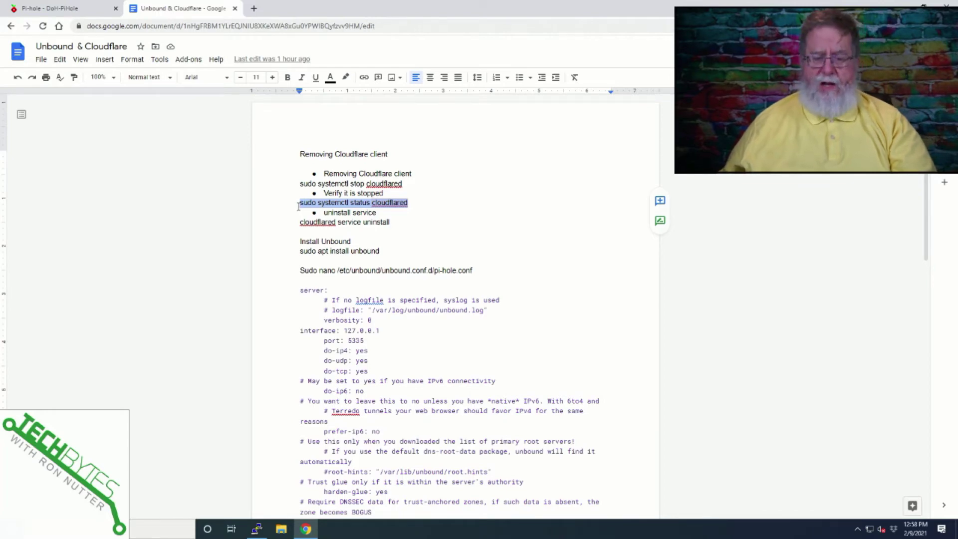
pyautogui.hotkey('alt', 'Tab')
pyautogui.rightClick(390, 206)
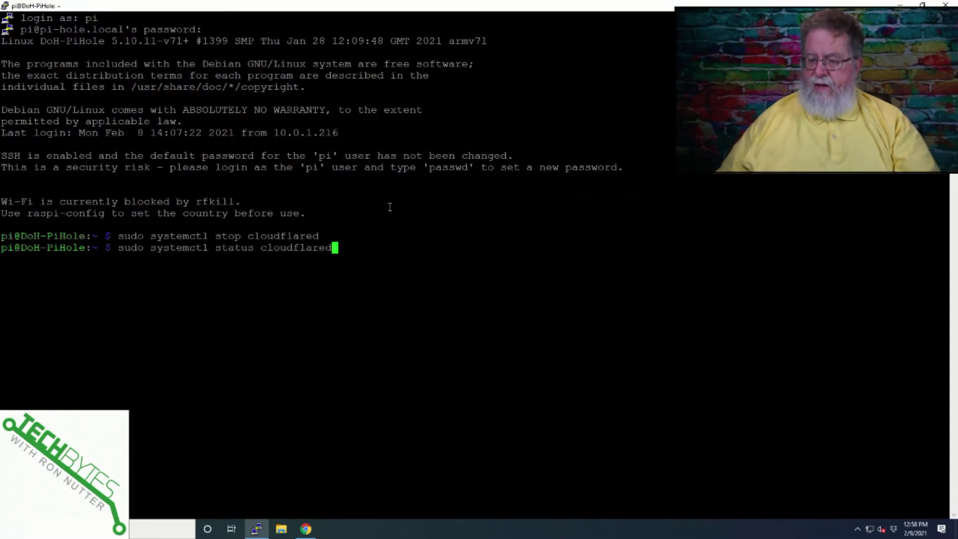
# Run the cloudflared status check and confirm the service is inactive (dead)
pyautogui.press('Return')
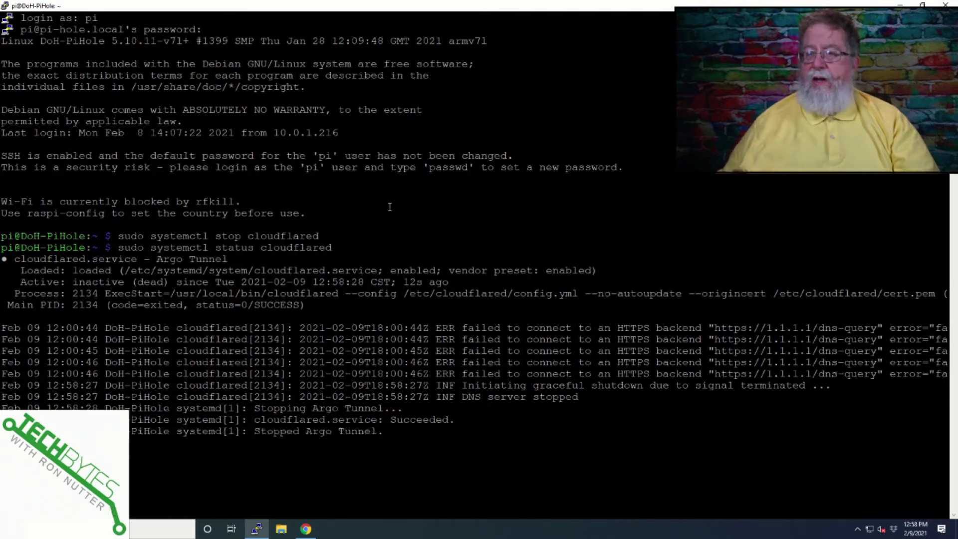
pyautogui.moveTo(390, 222); pyautogui.dragTo(300, 228)
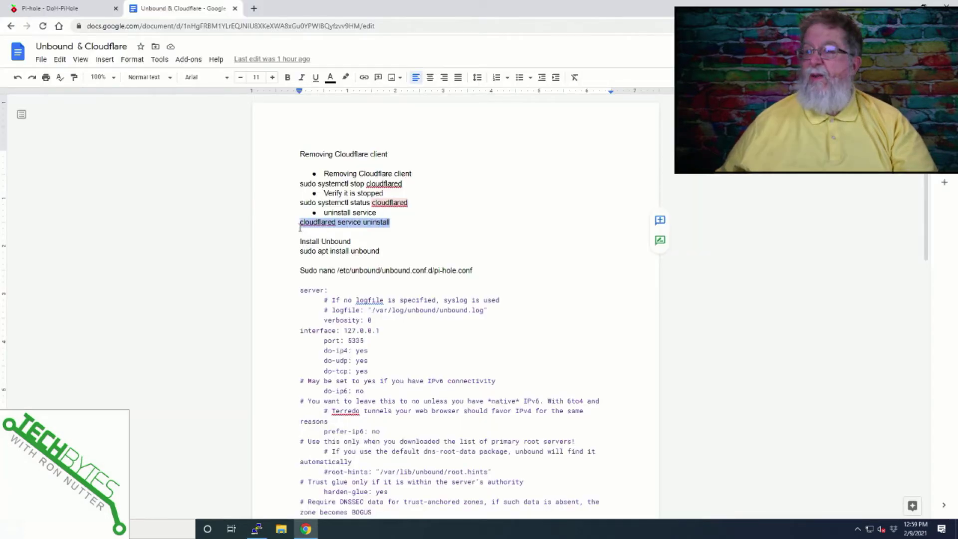
# Add Sudo to the cloudflared service uninstall line, then select 'sudo apt install unbound' in the notes
pyautogui.click(300, 227)
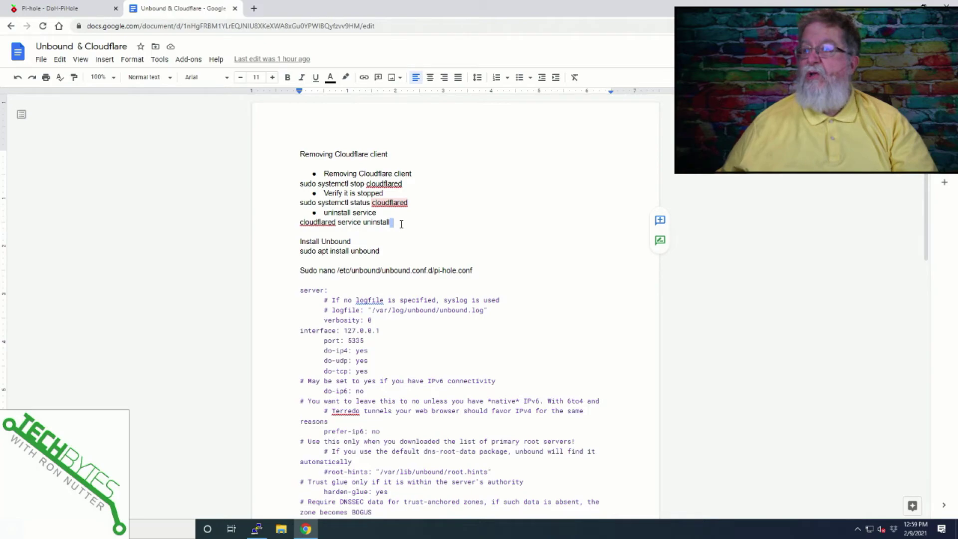
pyautogui.moveTo(400, 223); pyautogui.dragTo(303, 220)
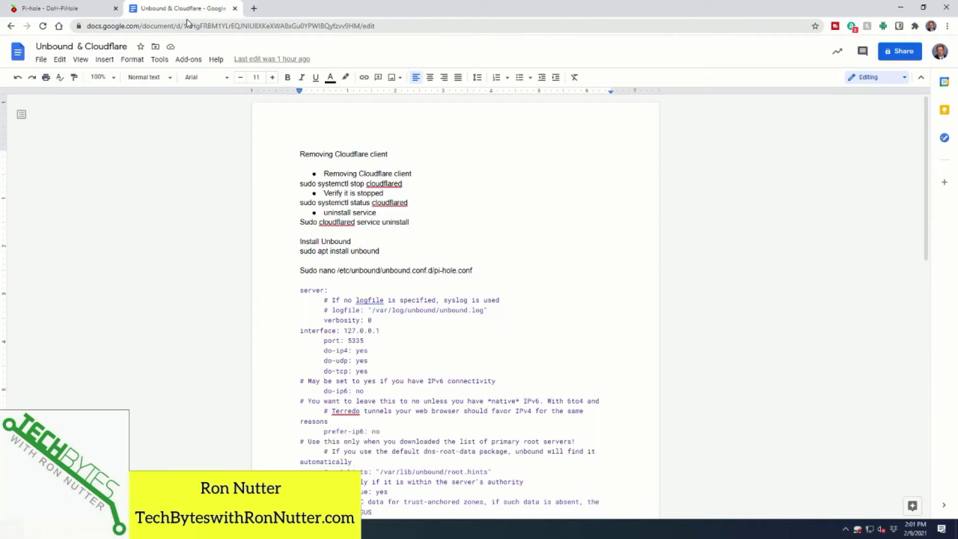
pyautogui.click(100, 12)
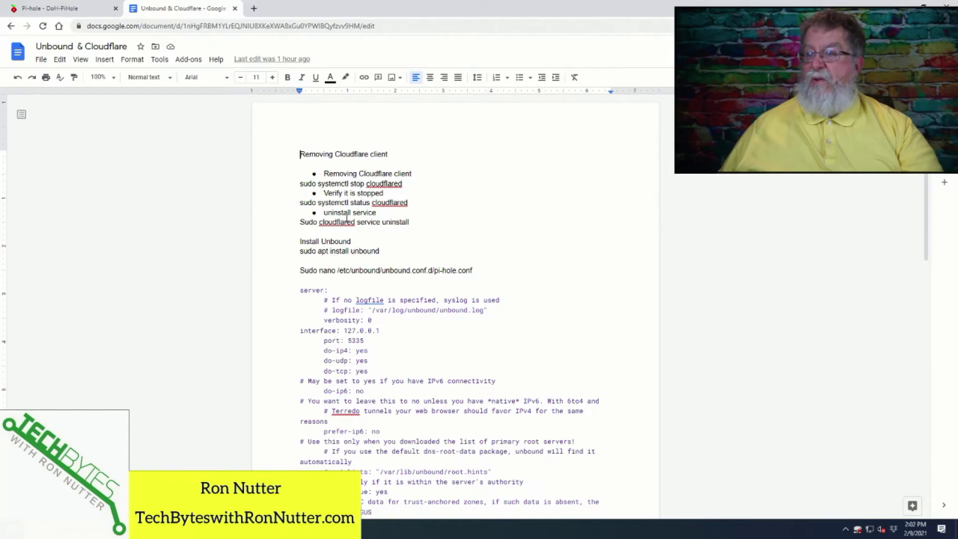
pyautogui.moveTo(371, 243); pyautogui.dragTo(408, 250)
pyautogui.hotkey('alt', 'Tab')
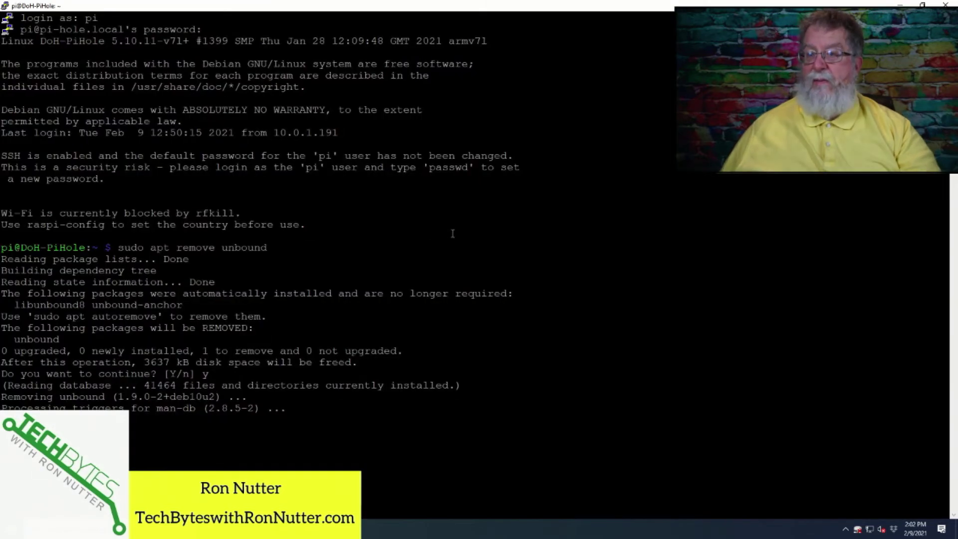
# Paste and run 'sudo apt install unbound' to install unbound 1.9.0-2+deb10u2 on the Pi
pyautogui.rightClick(453, 234)
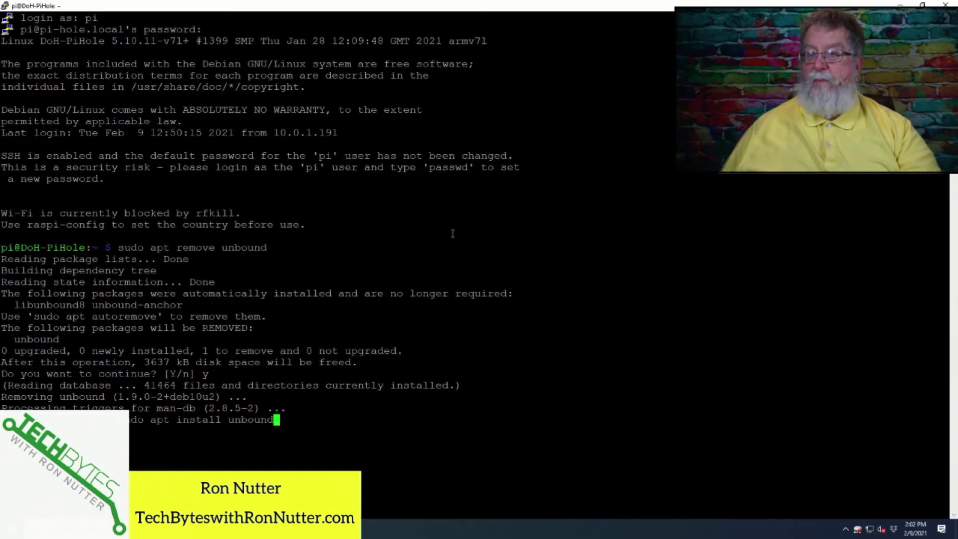
pyautogui.press('Return')
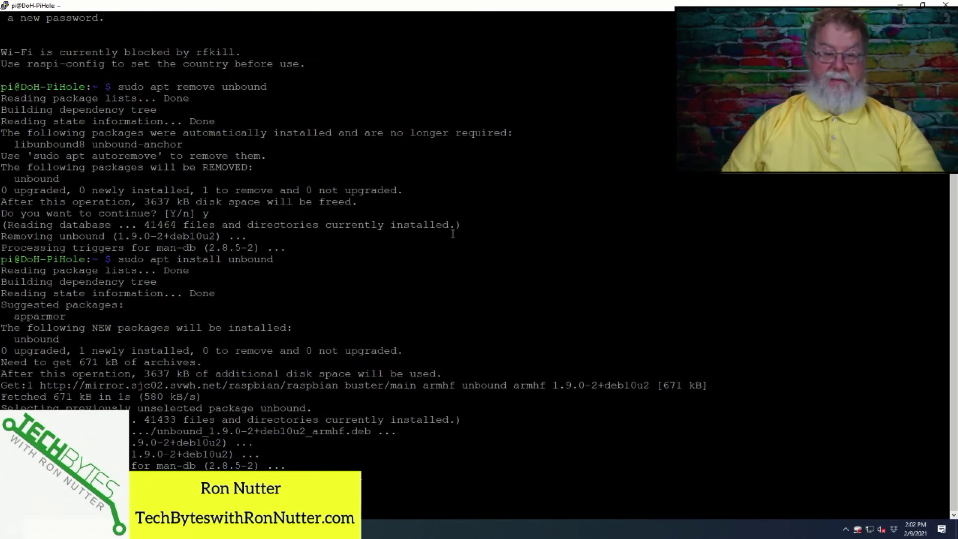
pyautogui.hotkey('alt', 'Tab')
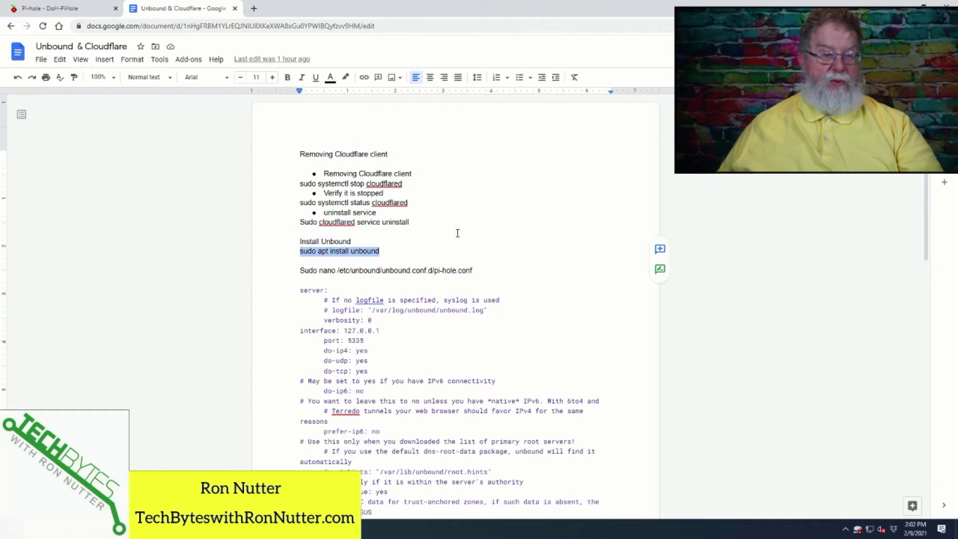
# Paste 'sudo nano /etc/unbound/unbound.conf.d/pi-hole.conf' from the notes at the Pi's prompt
pyautogui.moveTo(475, 270); pyautogui.dragTo(398, 263)
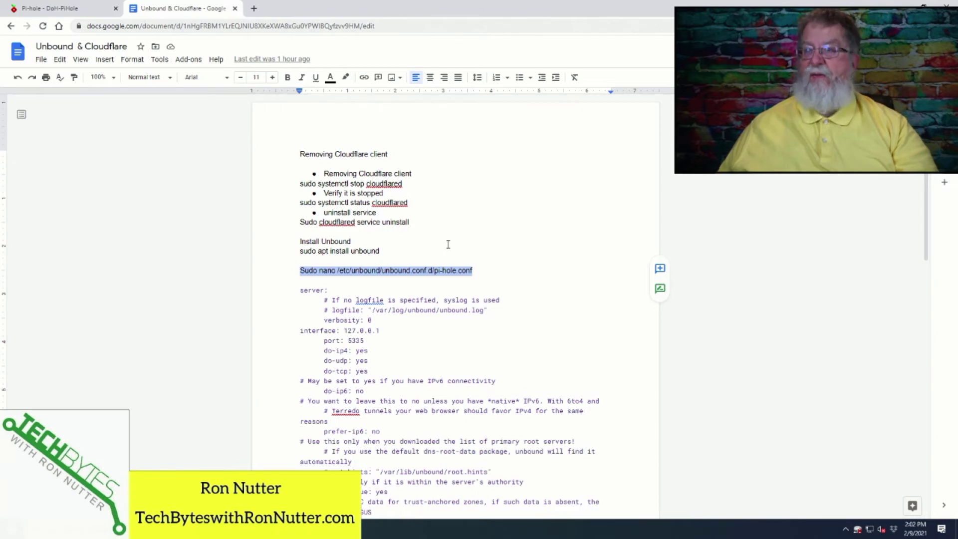
pyautogui.hotkey('alt', 'Tab')
pyautogui.rightClick(489, 223)
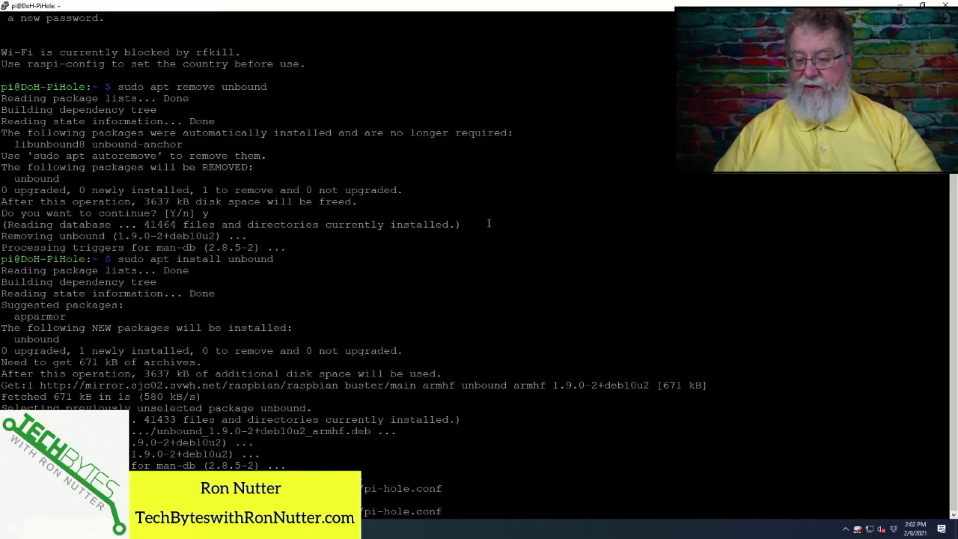
# Open pi-hole.conf in nano, review its 127.0.0.1:5335 and private-address settings, then exit
pyautogui.press('Return')
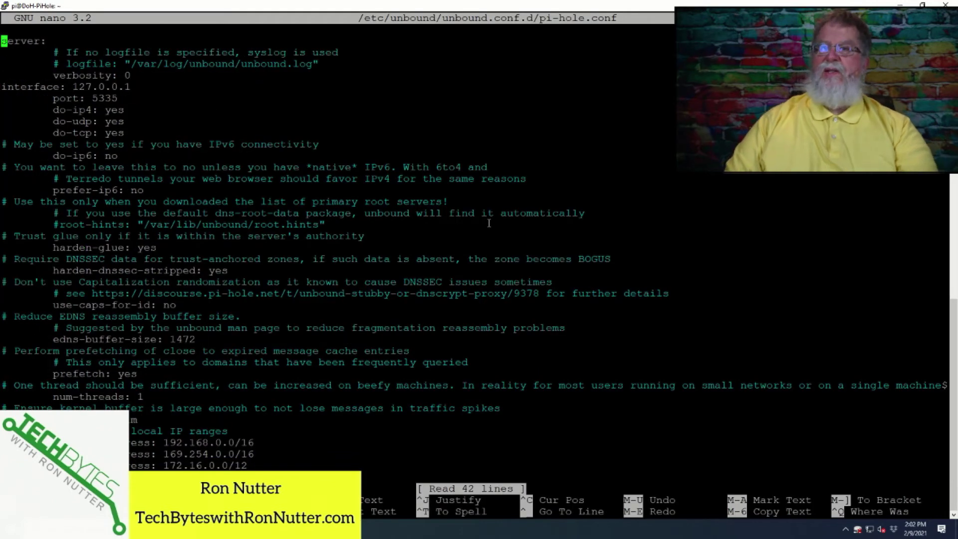
pyautogui.press('Down')
pyautogui.press('Down')
pyautogui.press('Down')
pyautogui.press('Down')
pyautogui.press('Down')
pyautogui.press('Down')
pyautogui.press('Down')
pyautogui.press('Down')
pyautogui.press('Down')
pyautogui.press('Down')
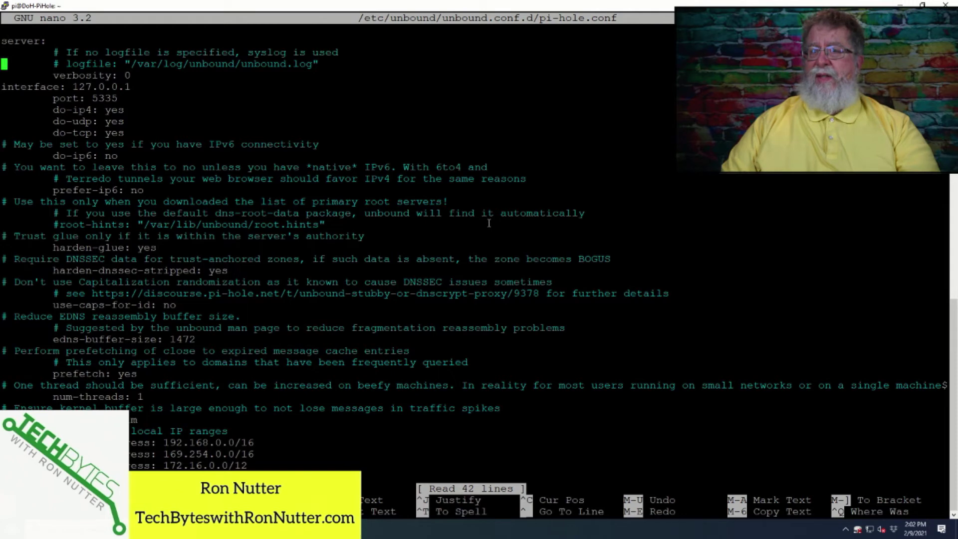
pyautogui.press('Down')
pyautogui.press('Down')
pyautogui.press('Down')
pyautogui.press('Down')
pyautogui.press('Down')
pyautogui.press('Down')
pyautogui.press('Down')
pyautogui.press('Down')
pyautogui.press('Down')
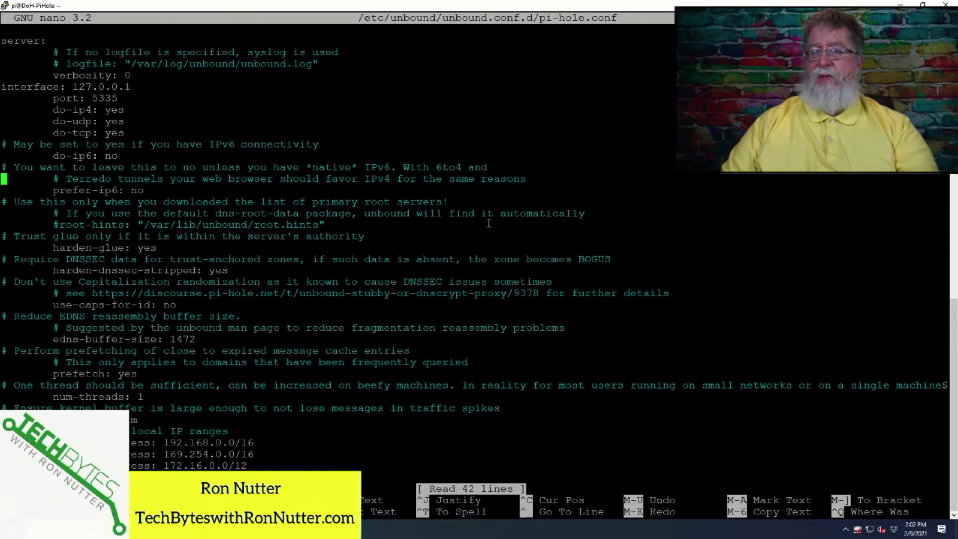
pyautogui.press('Down')
pyautogui.press('Down')
pyautogui.press('Down')
pyautogui.press('Down')
pyautogui.press('Down')
pyautogui.press('Down')
pyautogui.press('Down')
pyautogui.press('Down')
pyautogui.press('Down')
pyautogui.press('Down')
pyautogui.press('Down')
pyautogui.press('Down')
pyautogui.press('Down')
pyautogui.press('Down')
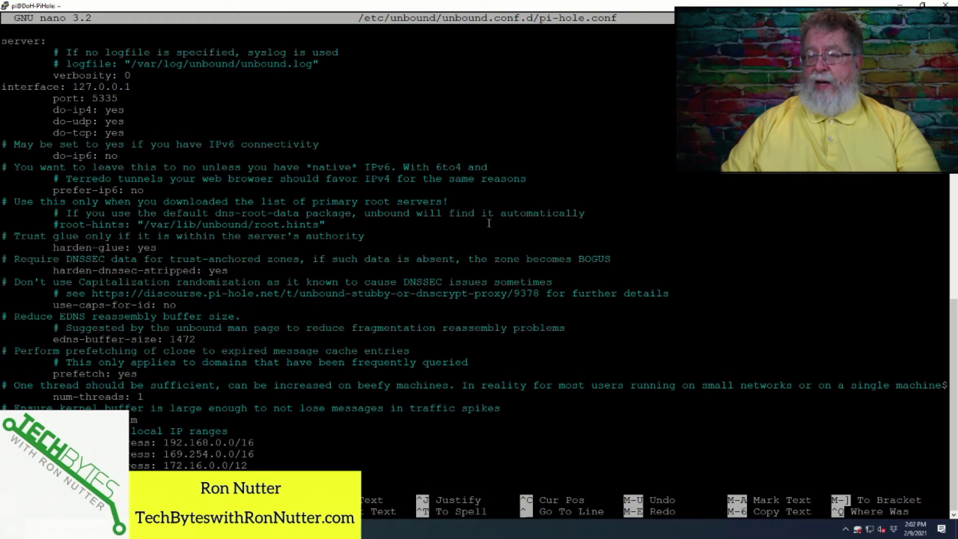
pyautogui.press('Down')
pyautogui.press('Down')
pyautogui.press('Down')
pyautogui.press('Down')
pyautogui.press('Down')
pyautogui.press('Down')
pyautogui.press('Down')
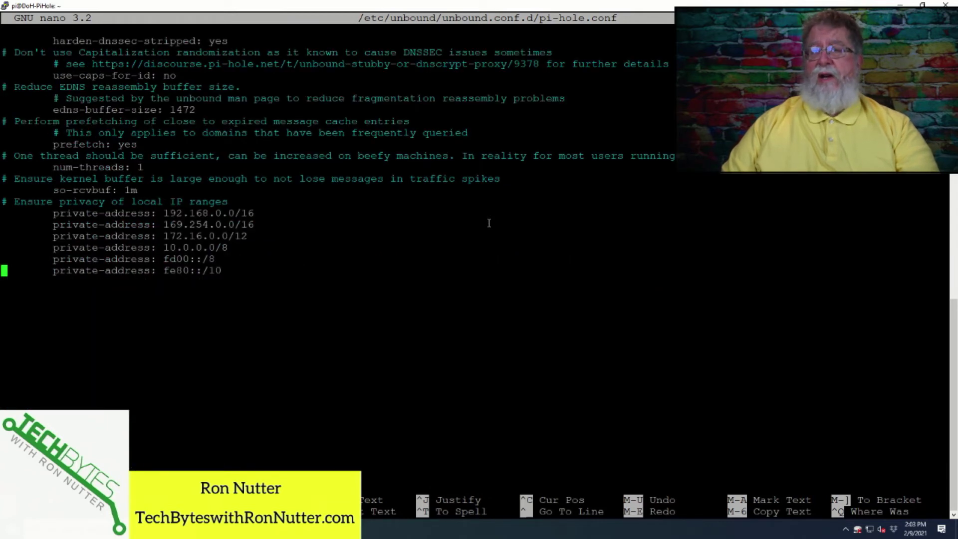
pyautogui.press('Up')
pyautogui.press('Up')
pyautogui.press('Up')
pyautogui.press('Up')
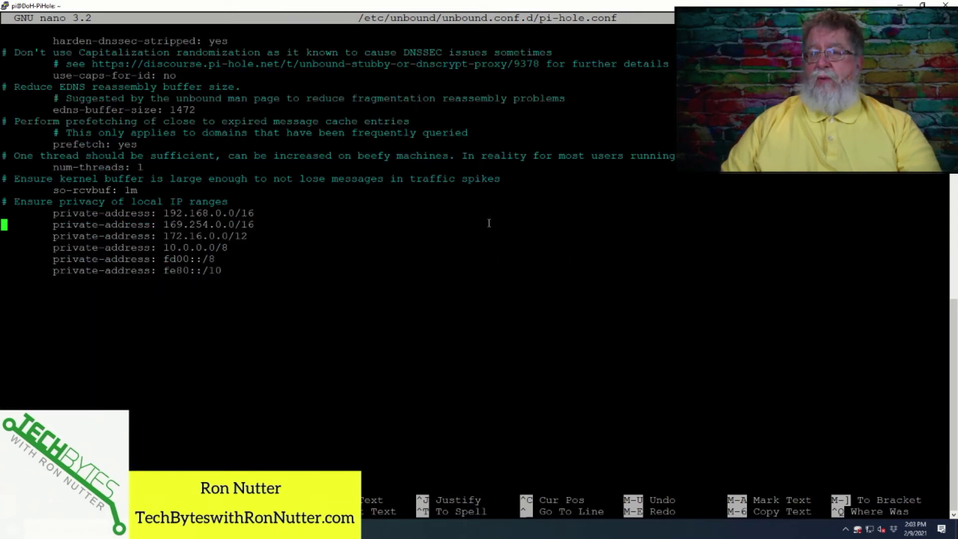
pyautogui.press('Up')
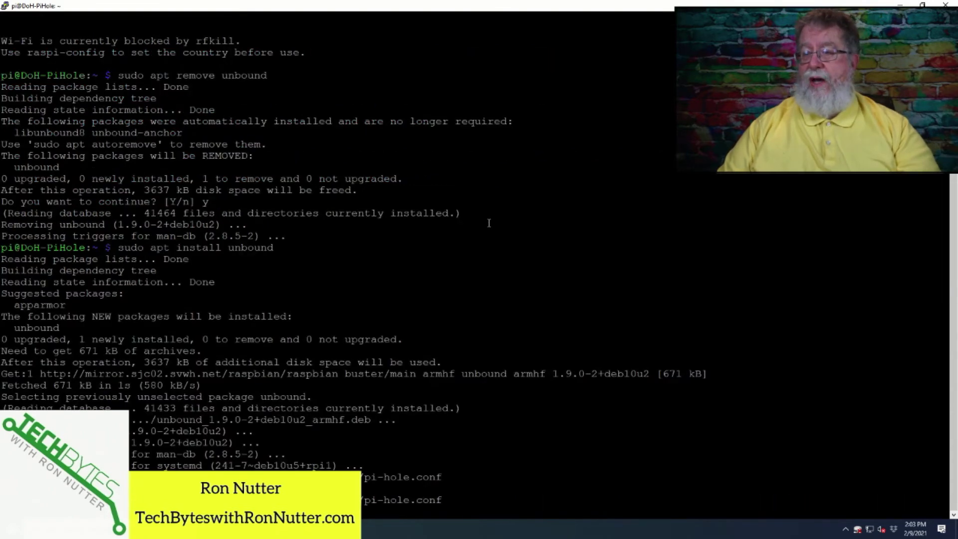
pyautogui.press('Return')
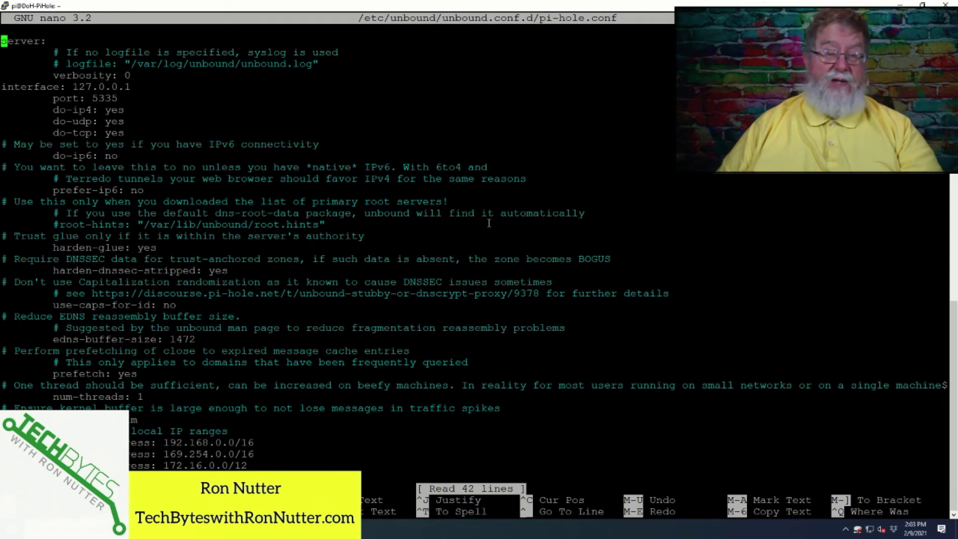
pyautogui.hotkey('ctrl', 'x')
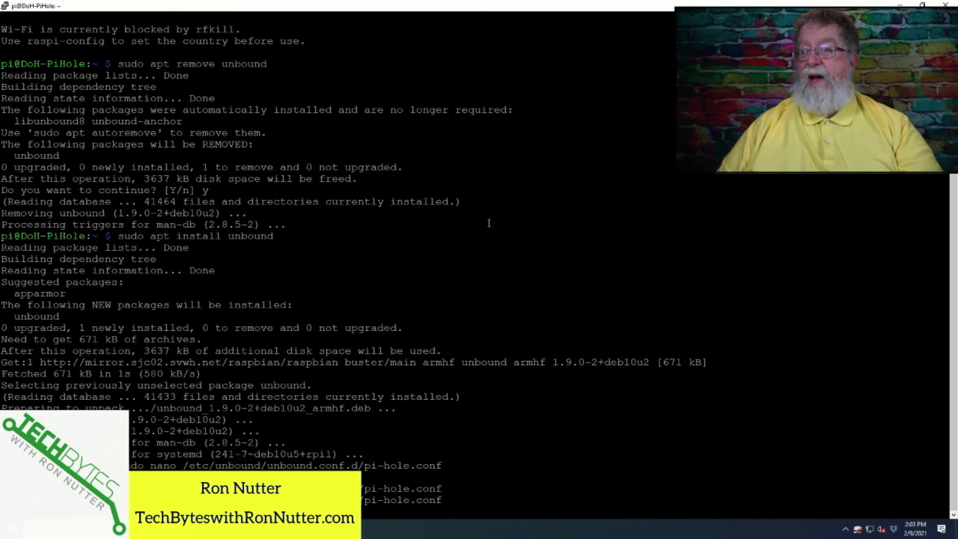
# Copy 'sudo service unbound restart' from the notes and run it in PuTTY
pyautogui.hotkey('alt', 'Tab')
pyautogui.scroll(-15, 468, 219)
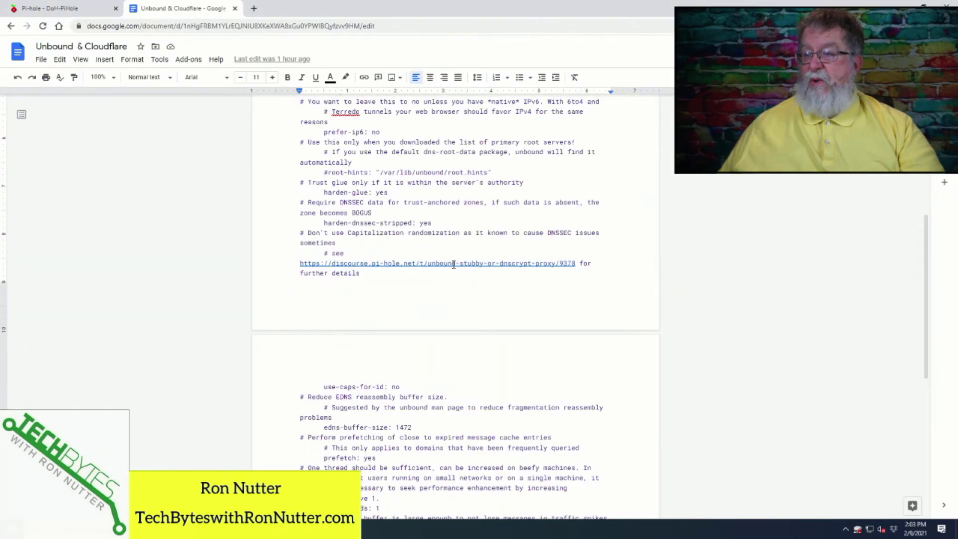
pyautogui.moveTo(412, 278); pyautogui.dragTo(293, 284)
pyautogui.hotkey('alt', 'Tab')
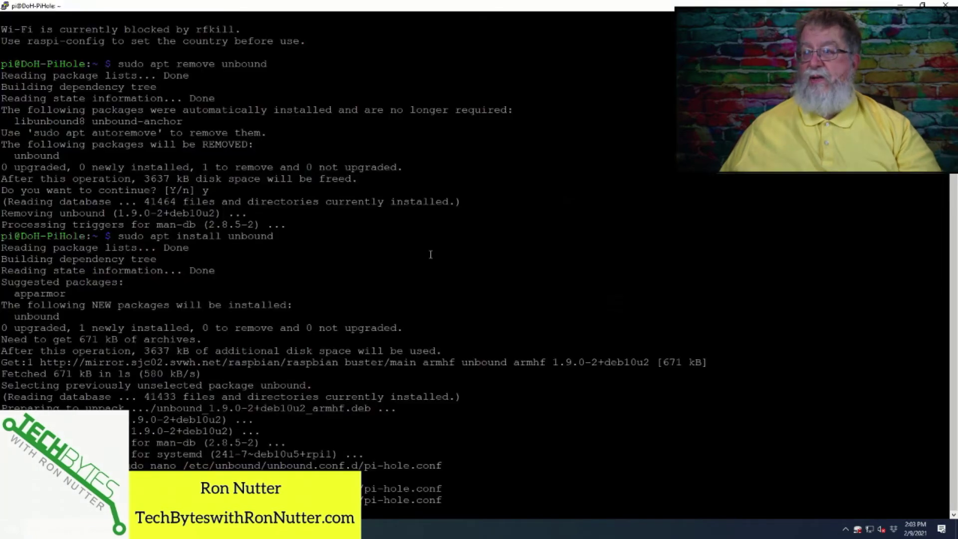
pyautogui.rightClick(477, 242)
pyautogui.press('Return')
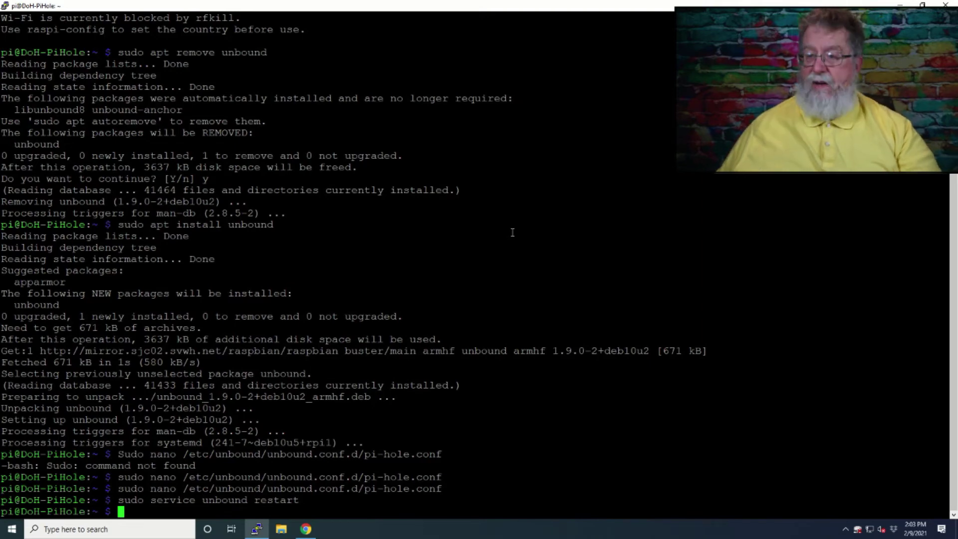
# Select the 'dig pi-hole.net' test command in the notes and bring it to the terminal
pyautogui.hotkey('alt', 'Tab')
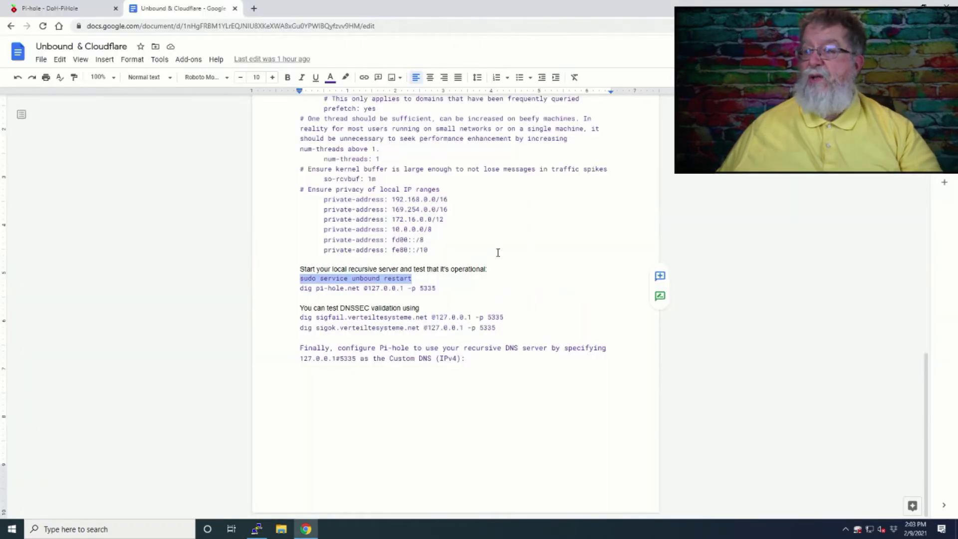
pyautogui.moveTo(444, 288); pyautogui.dragTo(293, 289)
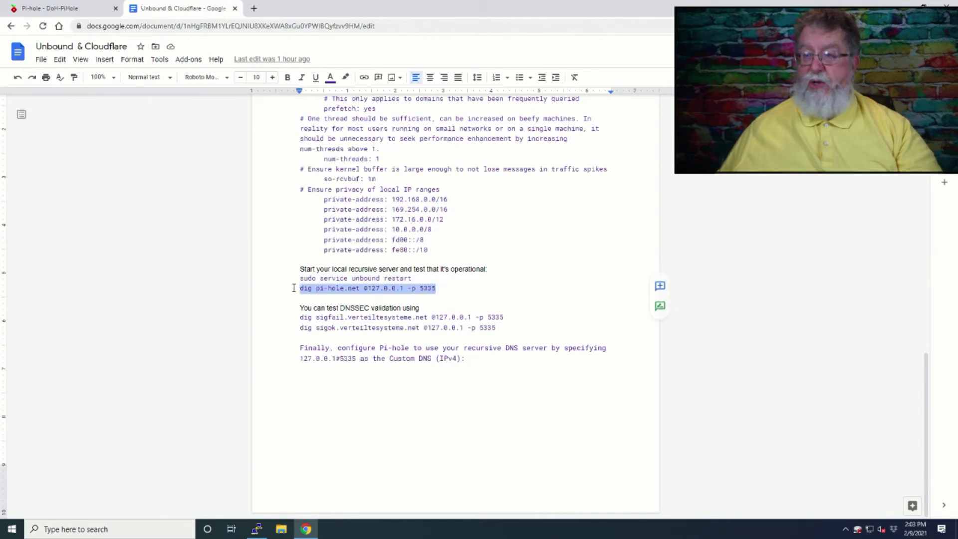
pyautogui.hotkey('alt', 'Tab')
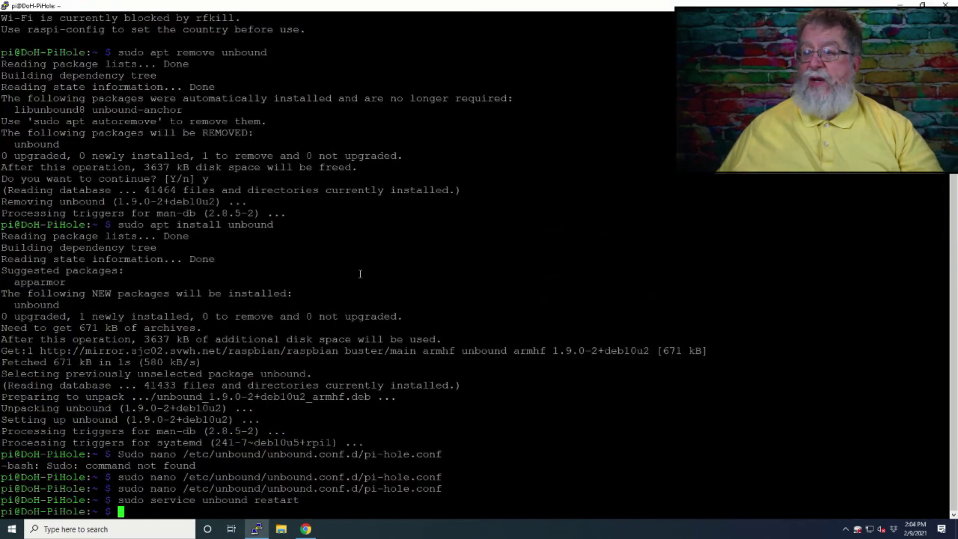
pyautogui.rightClick(360, 274)
pyautogui.press('Return')
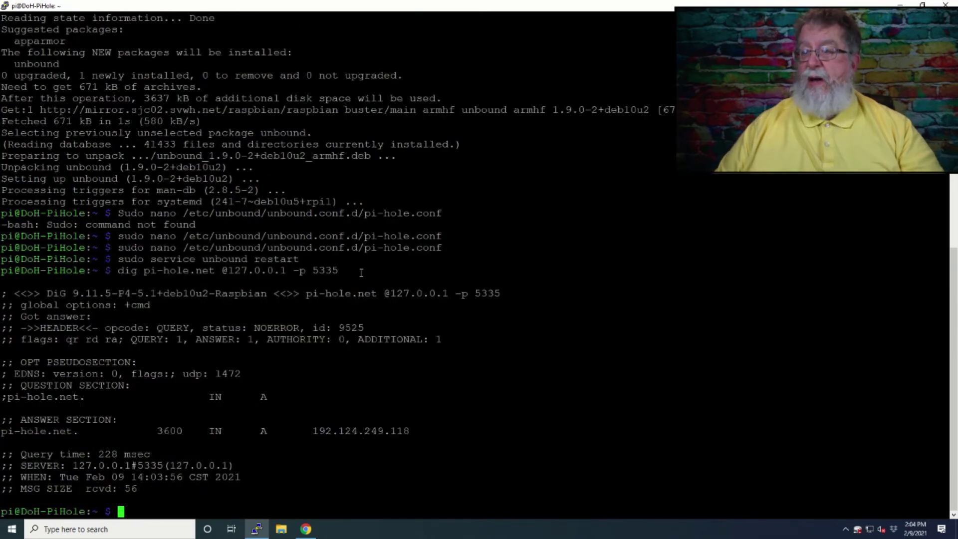
pyautogui.hotkey('alt', 'Tab')
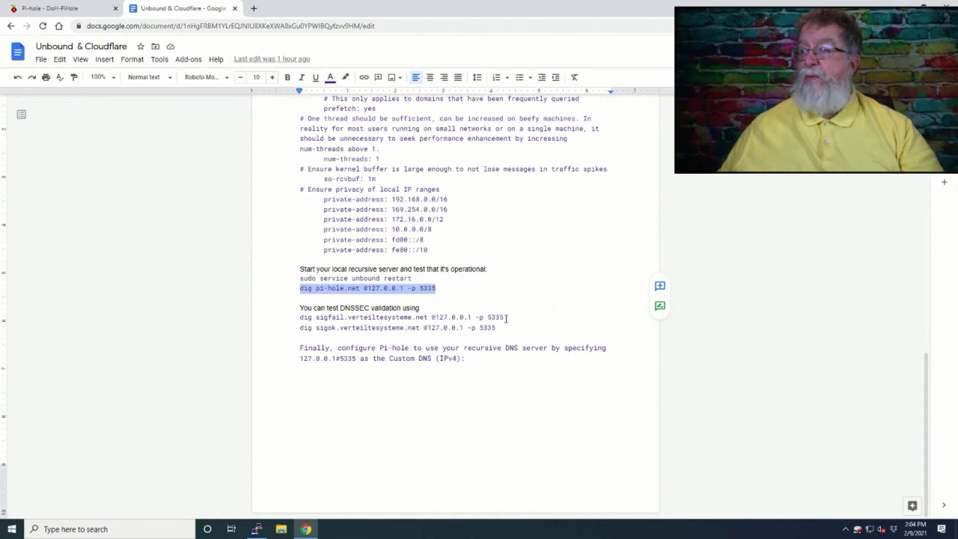
pyautogui.moveTo(506, 317); pyautogui.dragTo(314, 317)
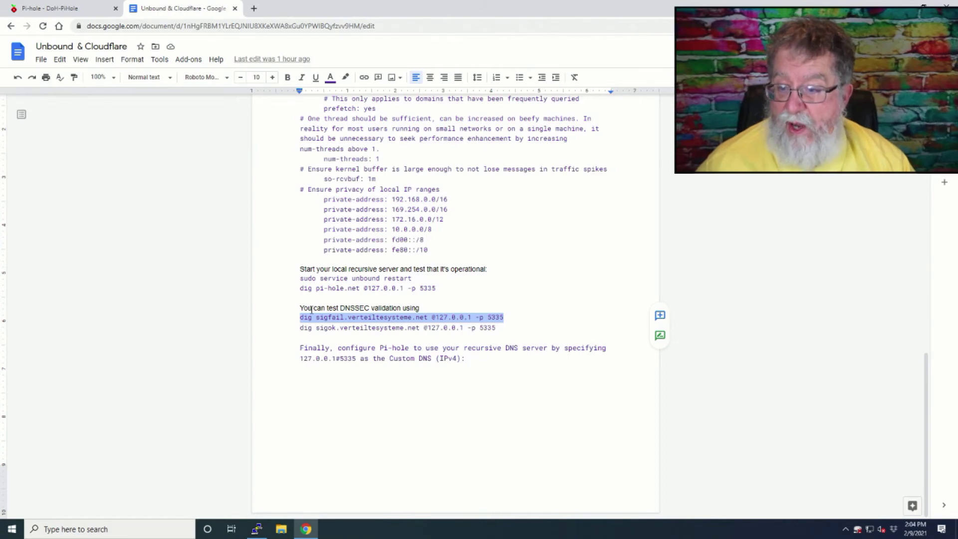
pyautogui.hotkey('alt', 'Tab')
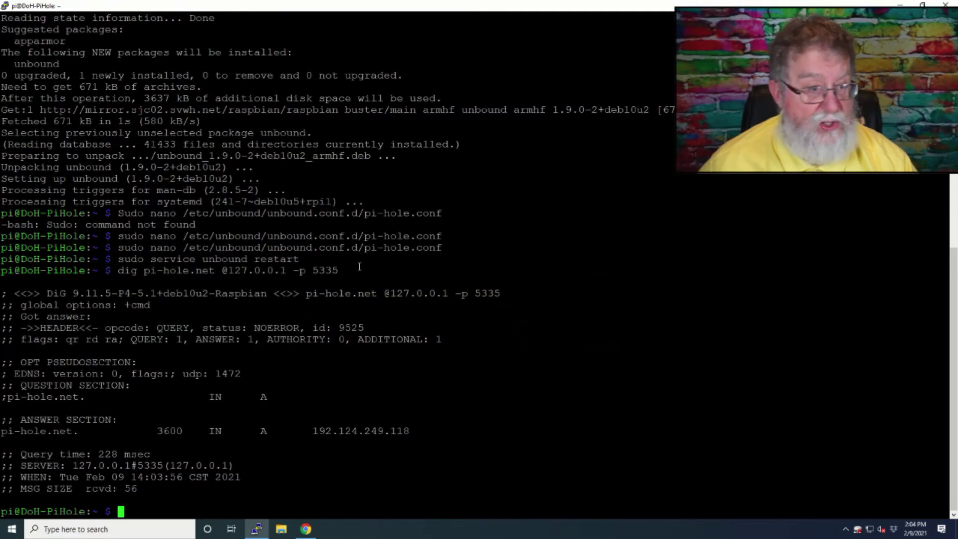
# Run the dig tests: sigfail.verteiltesysteme.net gives SERVFAIL, sigok.verteiltesysteme.net gives NOERROR (134.91.78.139)
pyautogui.rightClick(432, 236)
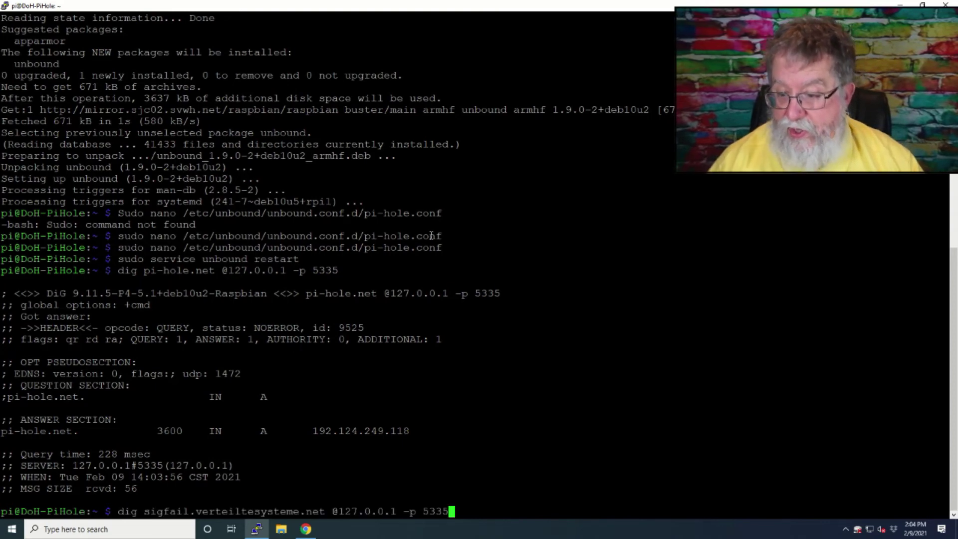
pyautogui.press('Return')
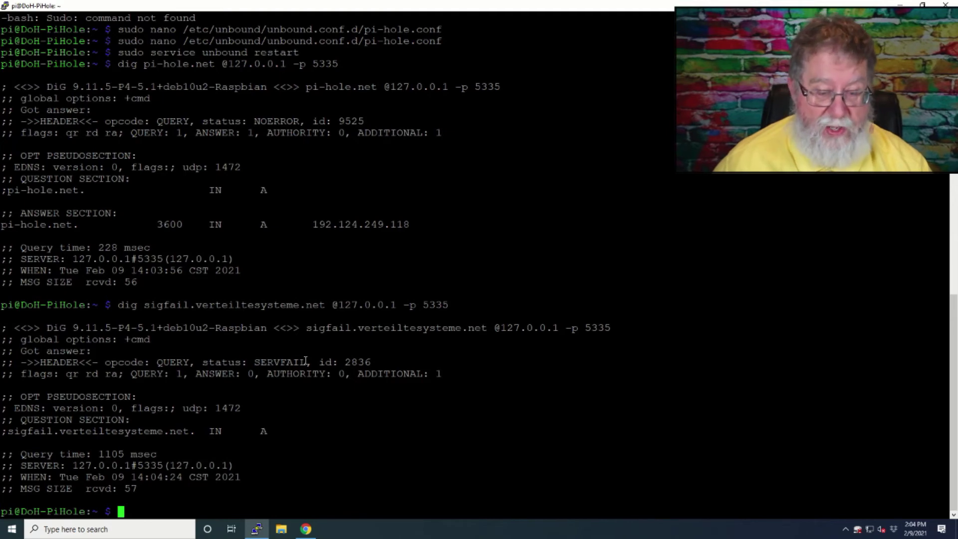
pyautogui.hotkey('alt', 'Tab')
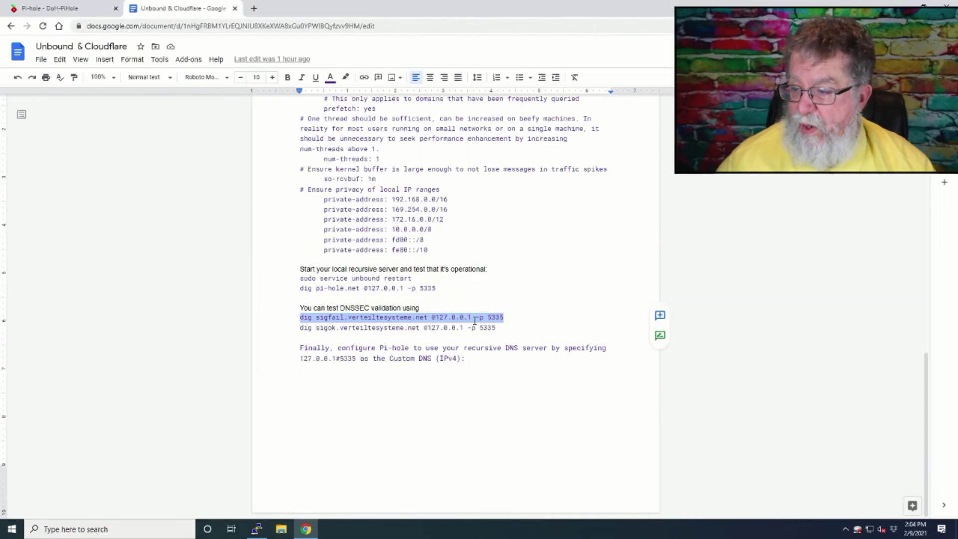
pyautogui.moveTo(496, 329); pyautogui.dragTo(300, 329)
pyautogui.hotkey('ctrl', 'c')
pyautogui.hotkey('alt', 'Tab')
pyautogui.rightClick(428, 305)
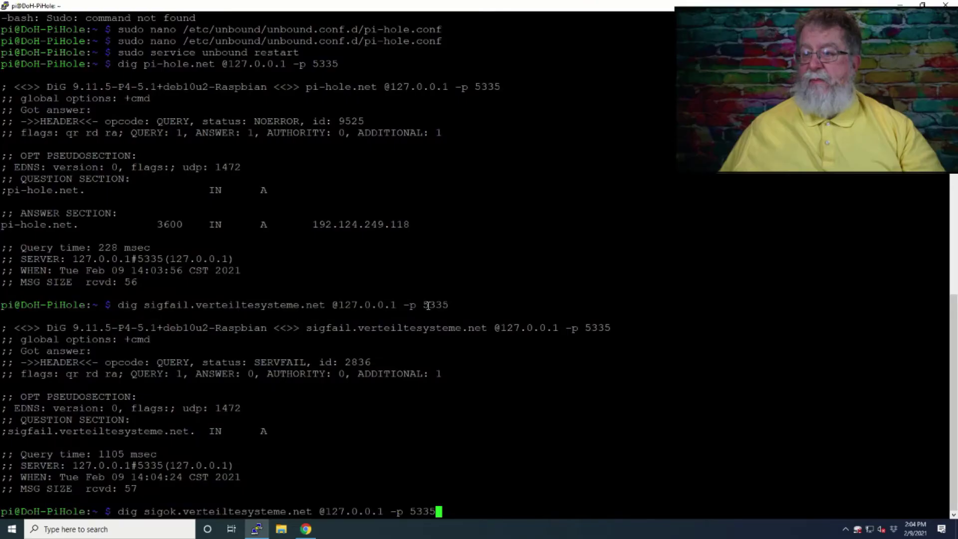
pyautogui.press('Return')
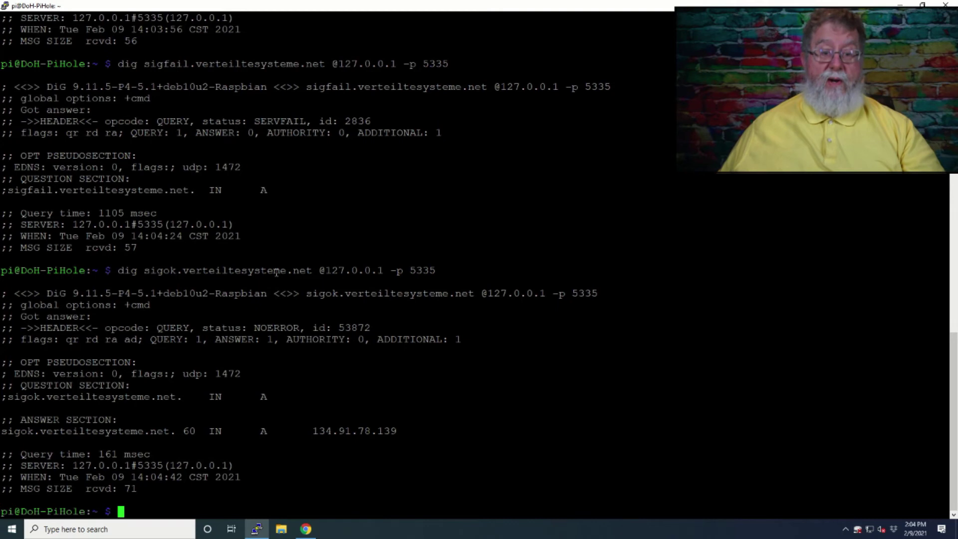
pyautogui.hotkey('alt', 'Tab')
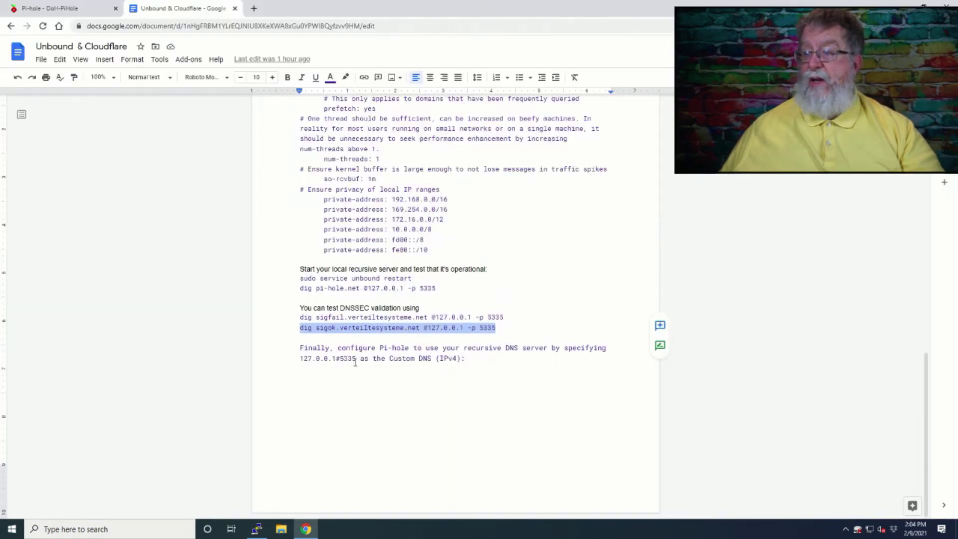
# In Pi-hole DNS settings, enable Custom 1 IPv4 upstream 127.0.0.1#5335, untick Google, and save
pyautogui.moveTo(356, 359); pyautogui.dragTo(301, 359)
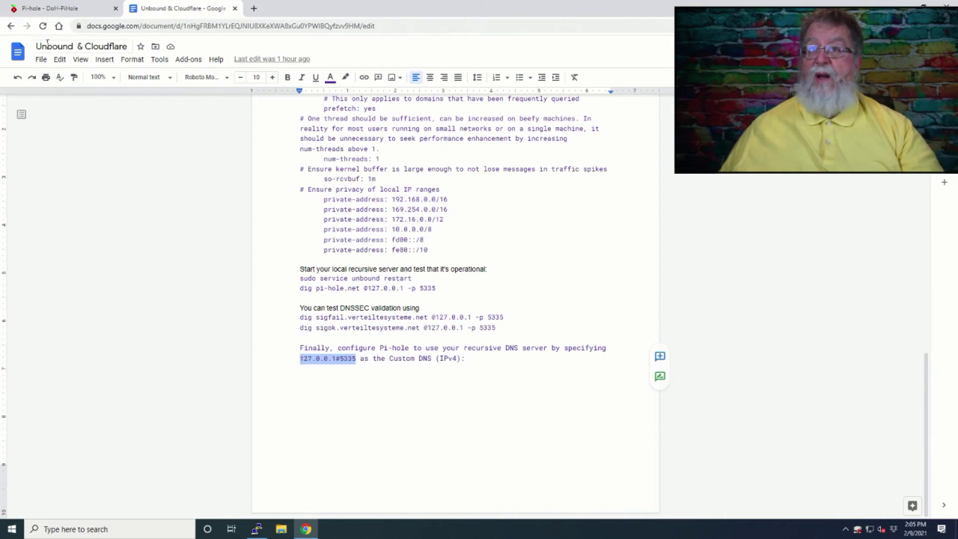
pyautogui.click(68, 8)
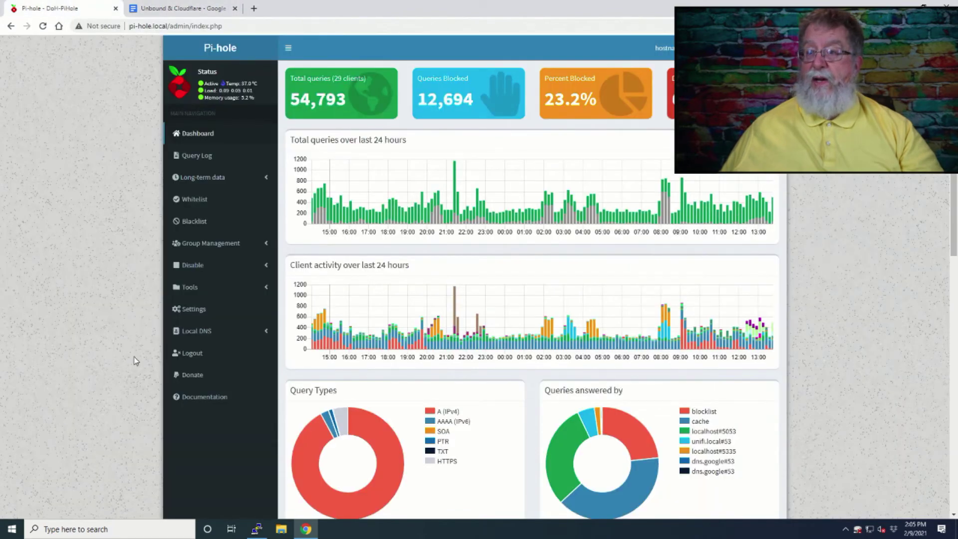
pyautogui.click(195, 311)
pyautogui.click(377, 82)
pyautogui.click(553, 157)
pyautogui.hotkey('ctrl', 'v')
pyautogui.click(551, 141)
pyautogui.click(332, 153)
pyautogui.click(306, 153)
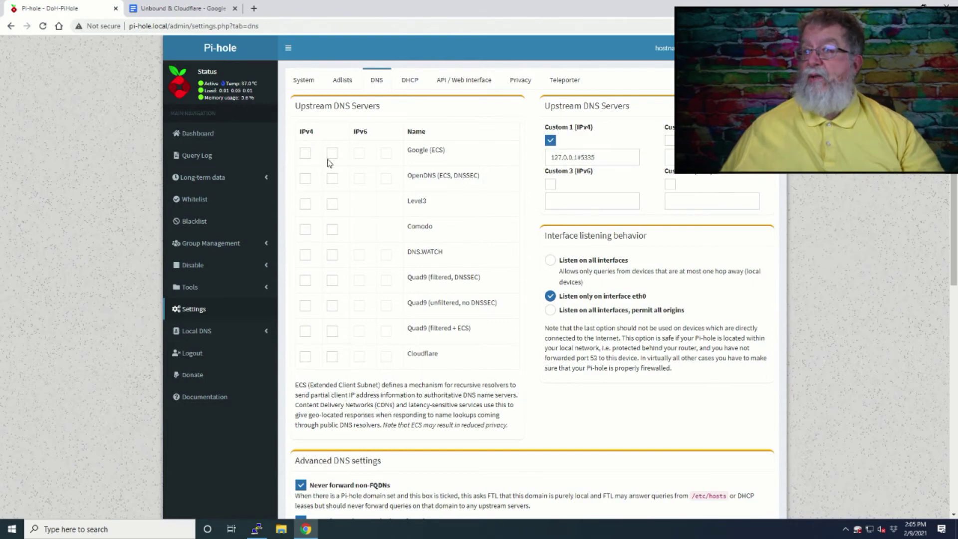
pyautogui.scroll(-9, 439, 225)
pyautogui.click(760, 443)
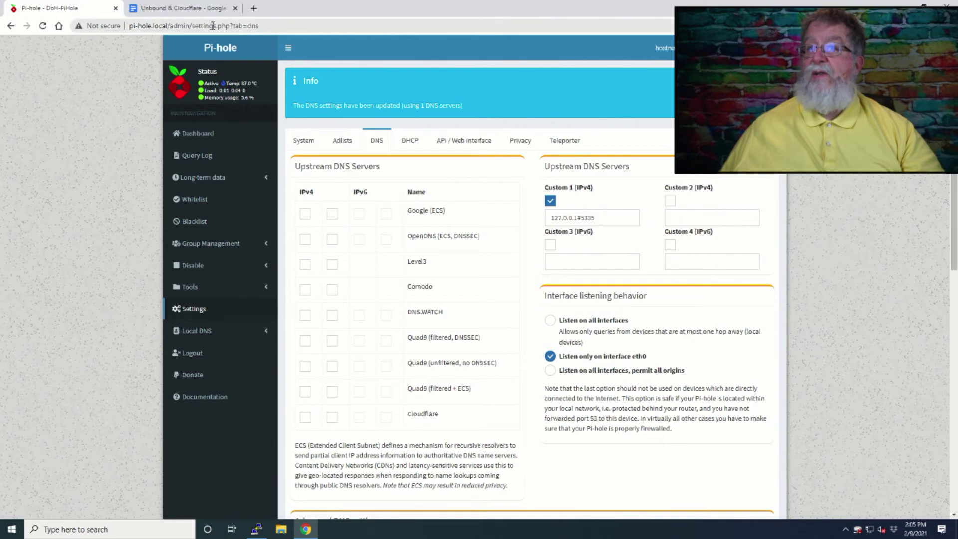
# Search for 'novell' in a new browser tab
pyautogui.click(254, 9)
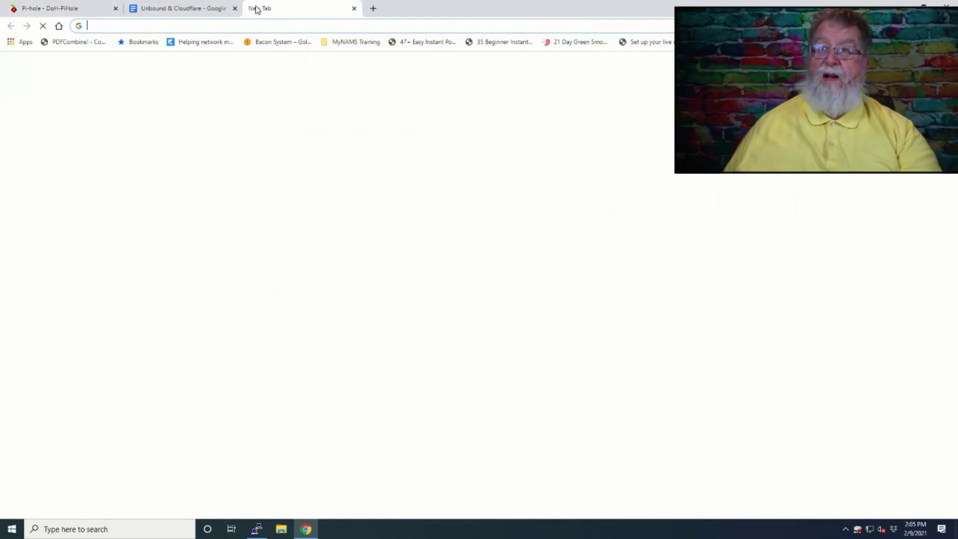
pyautogui.write('novell')
pyautogui.press('Return')
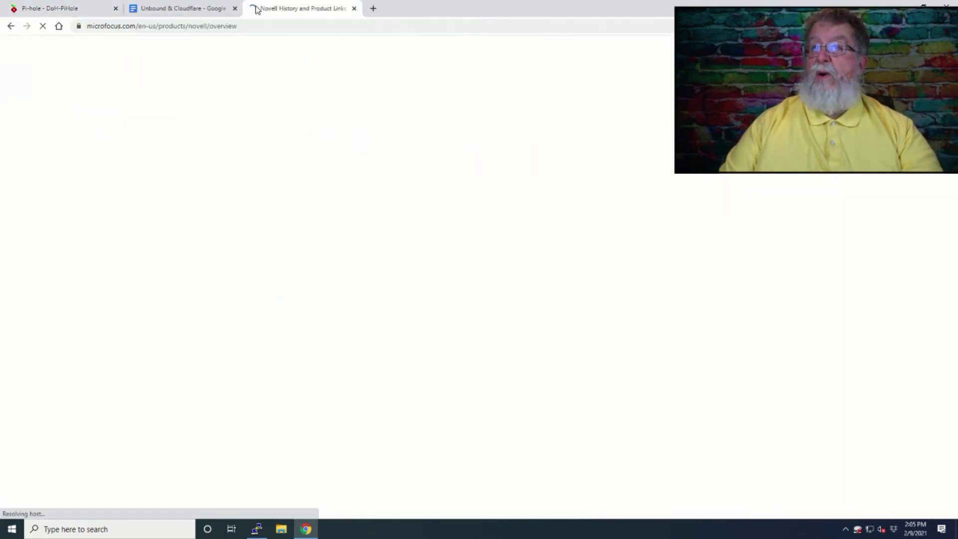